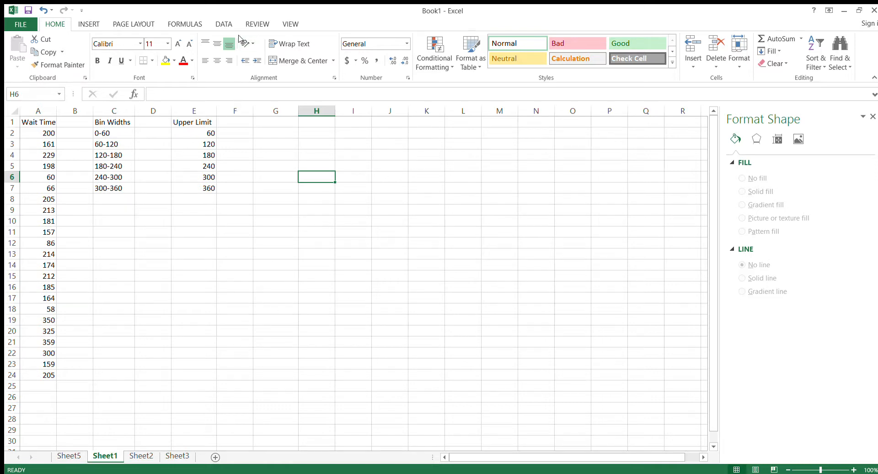
Display the data analysis commands and look through the reference images on Sheet2 and Sheet3.
click(220, 24)
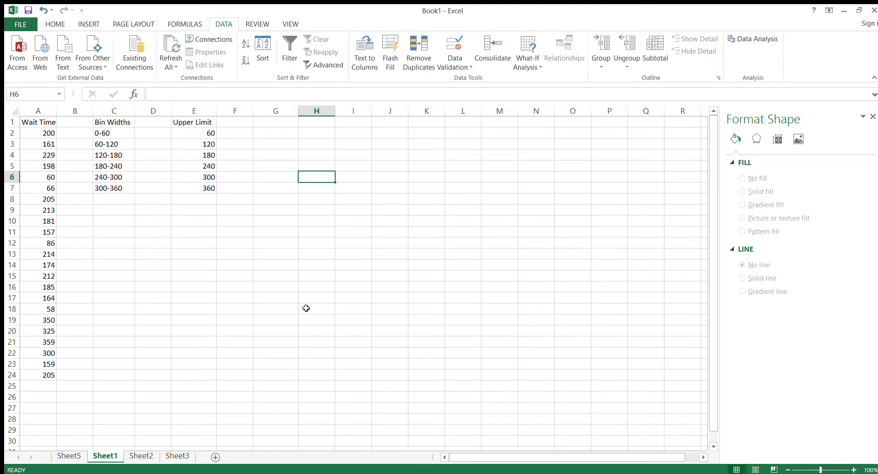
click(141, 456)
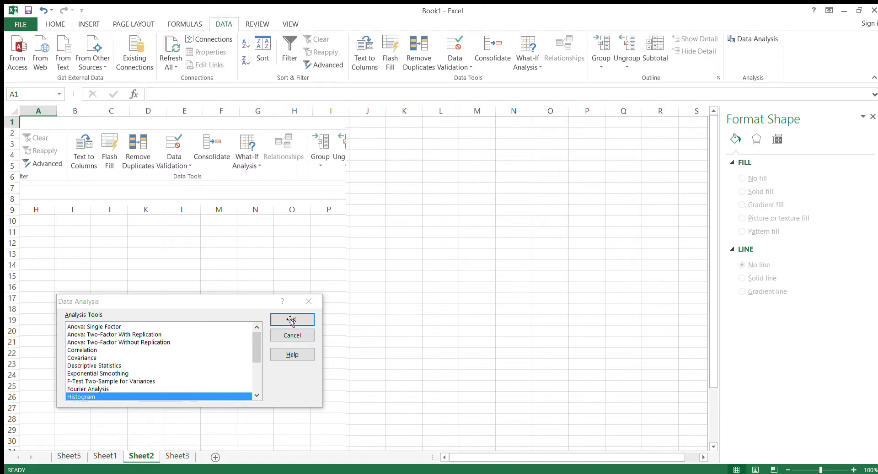
click(174, 456)
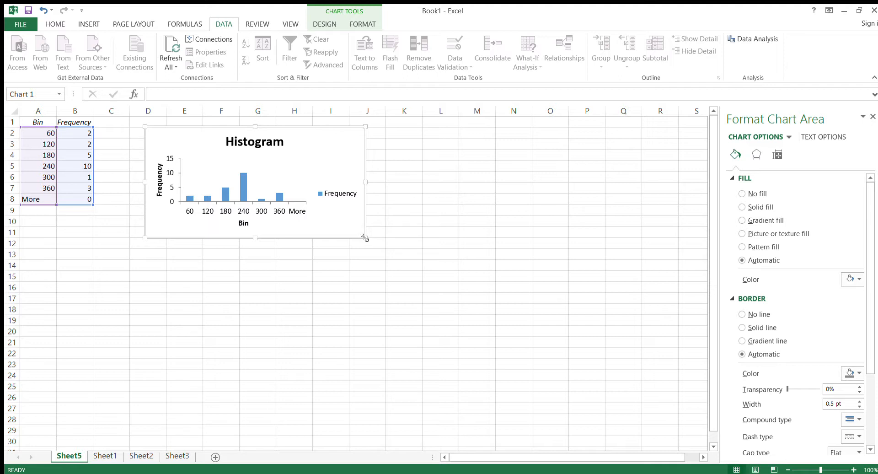
Enlarge the histogram chart on Sheet5 to reach about column L, row 21, and close the formatting pane.
drag(367, 241, 471, 350)
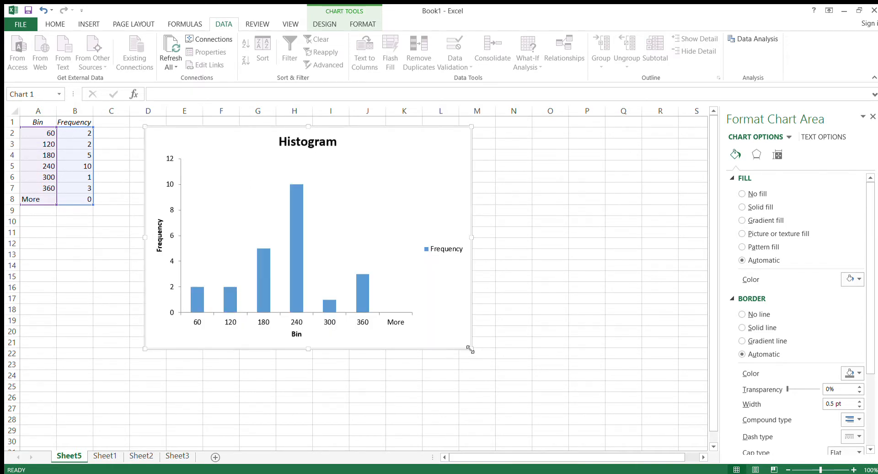
click(873, 118)
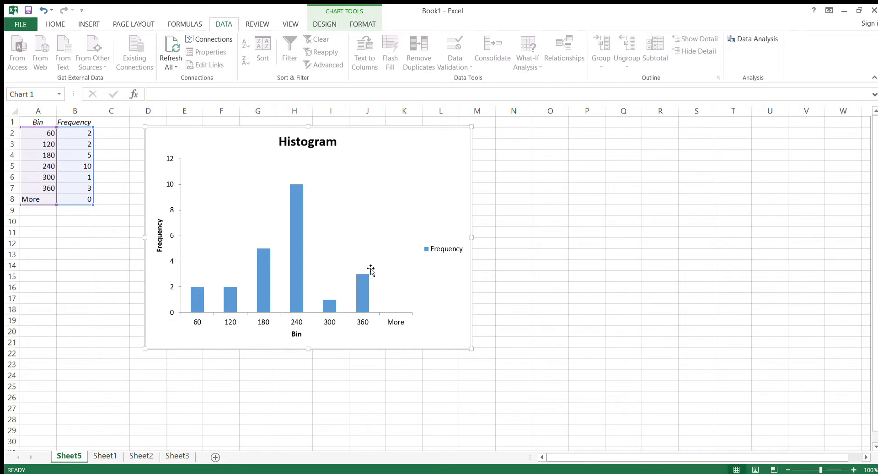
Set the gap width of the histogram's Frequency bars to 0% so neighbouring bars touch.
click(363, 293)
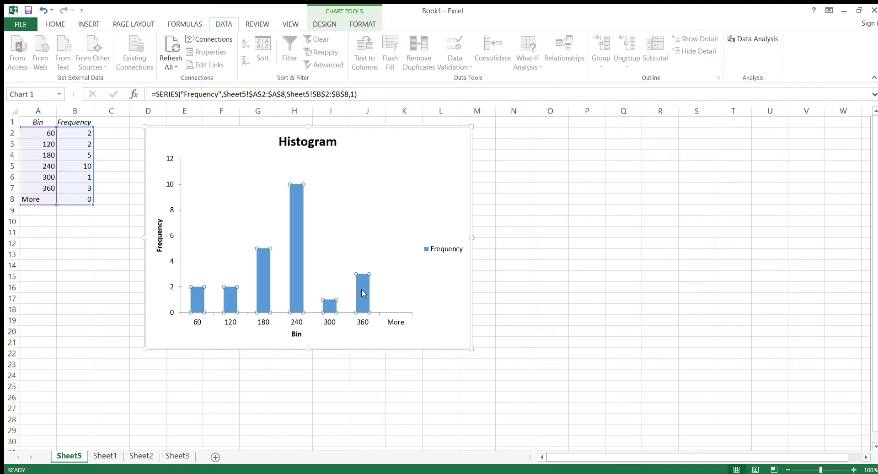
double_click(364, 293)
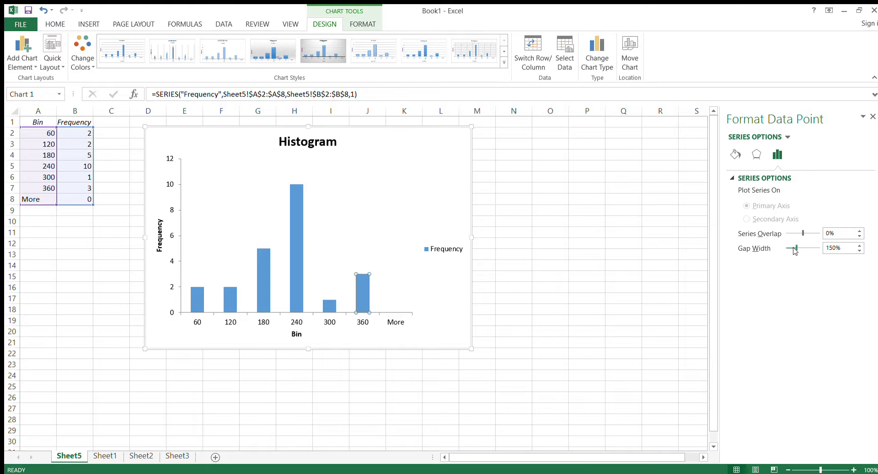
drag(795, 251, 784, 249)
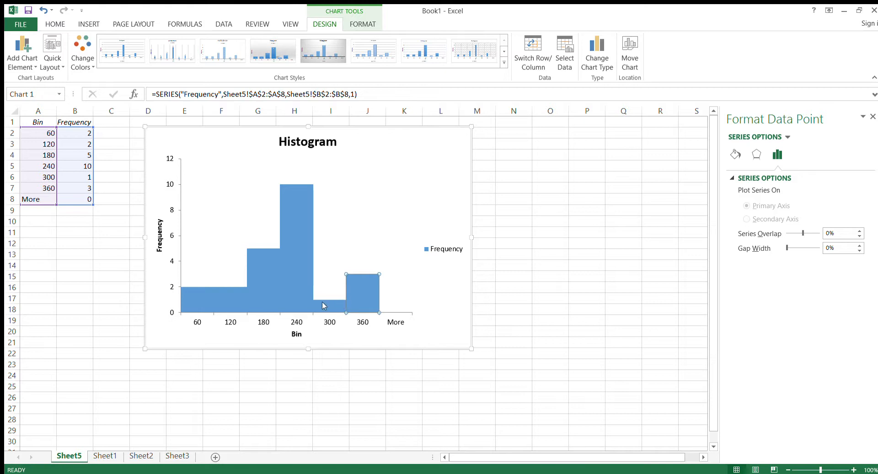
click(300, 288)
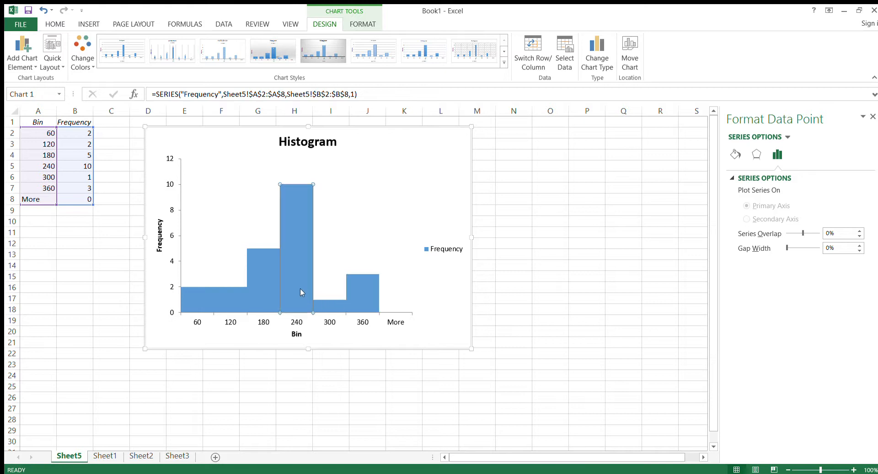
click(269, 285)
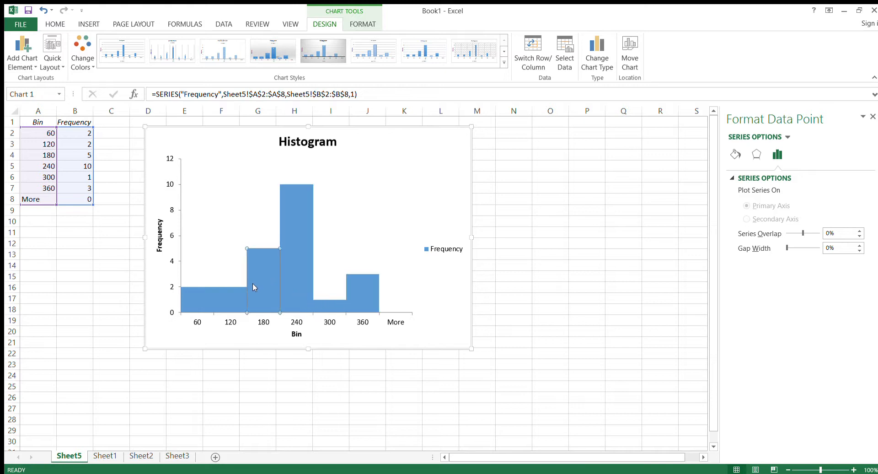
click(230, 292)
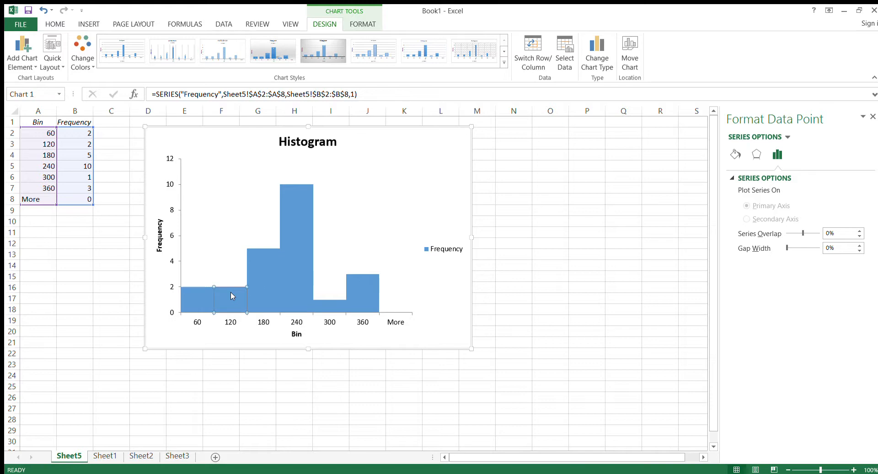
click(513, 322)
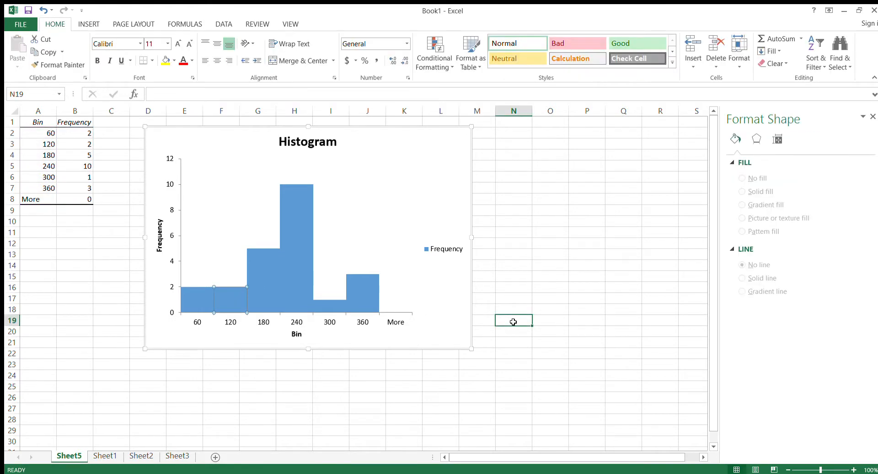
Give all the histogram's Frequency bars a solid black border, keeping their blue fill.
click(359, 295)
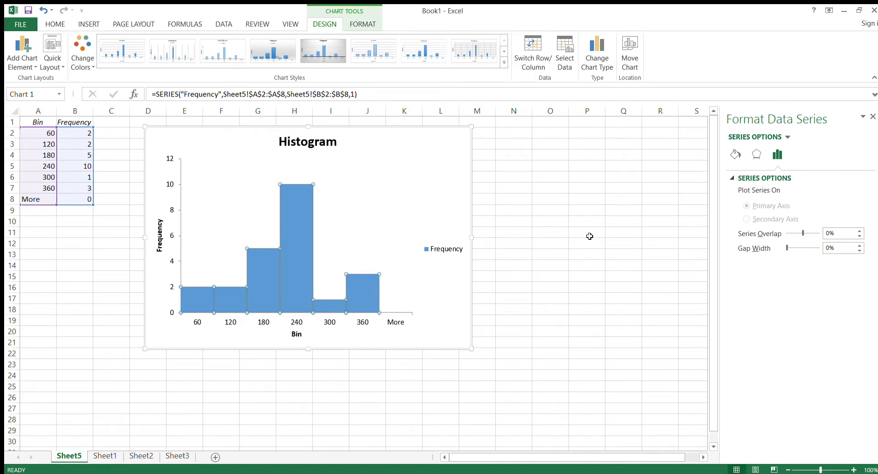
click(735, 155)
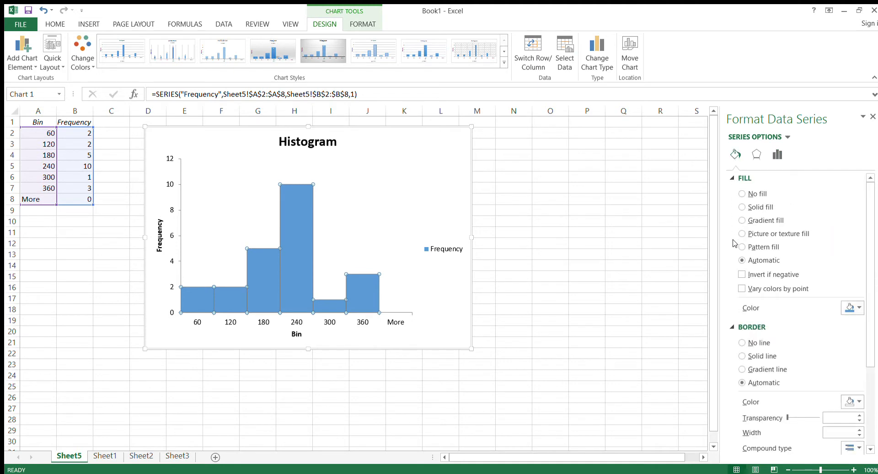
click(741, 356)
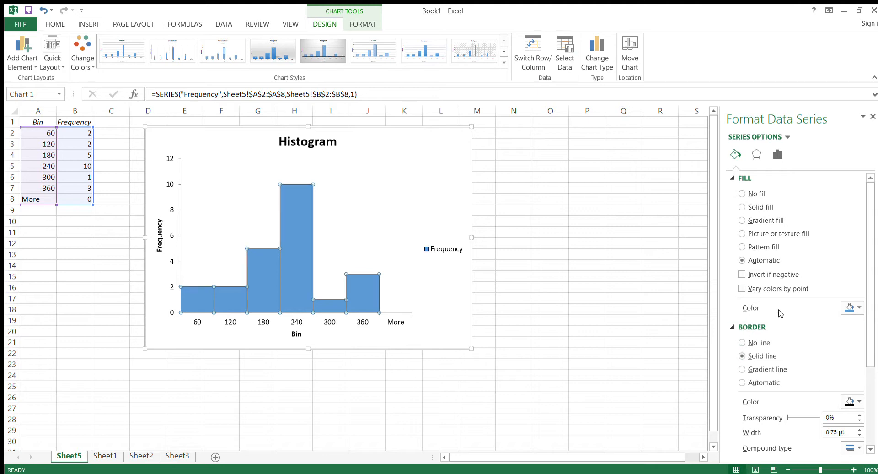
scroll(780, 313, down, 5)
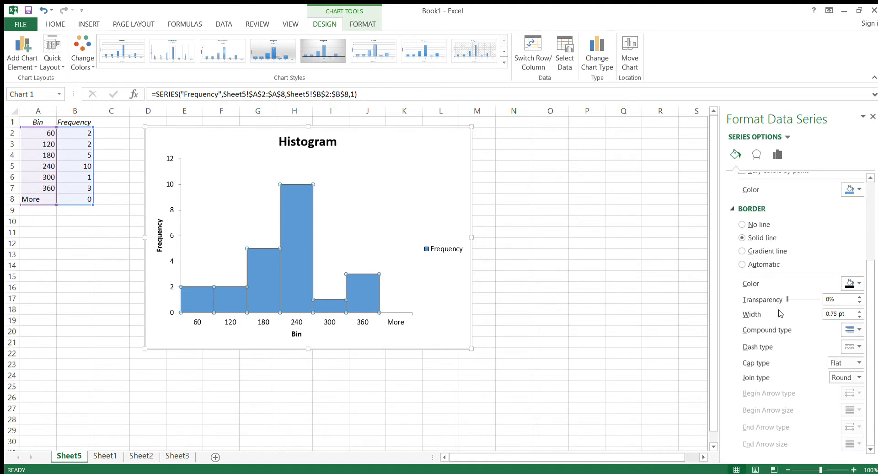
scroll(781, 313, up, 3)
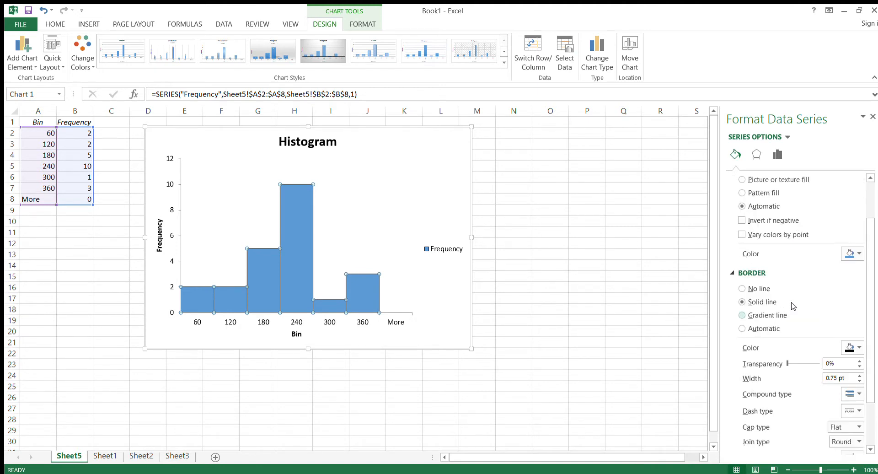
click(857, 255)
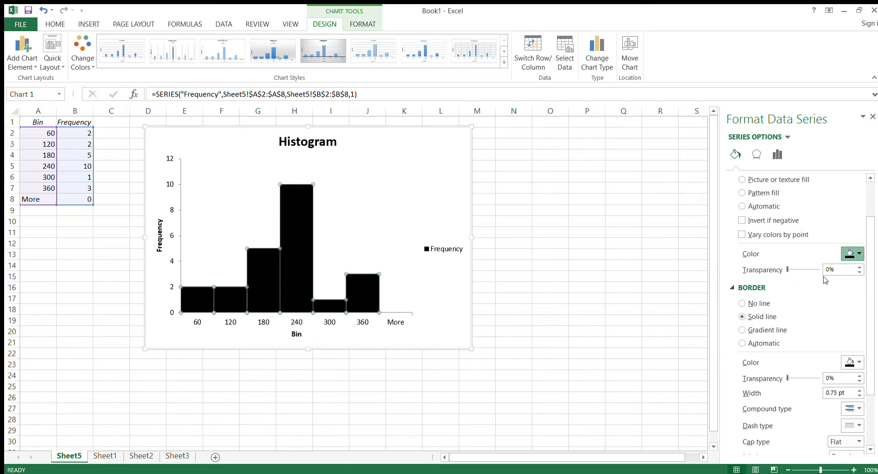
click(533, 344)
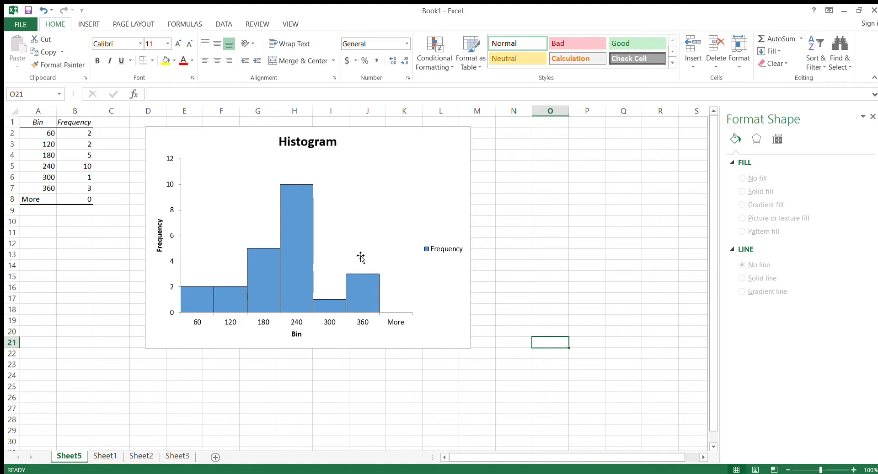
Remove the empty More category from the histogram's horizontal axis, keeping its row in the frequency table.
click(363, 323)
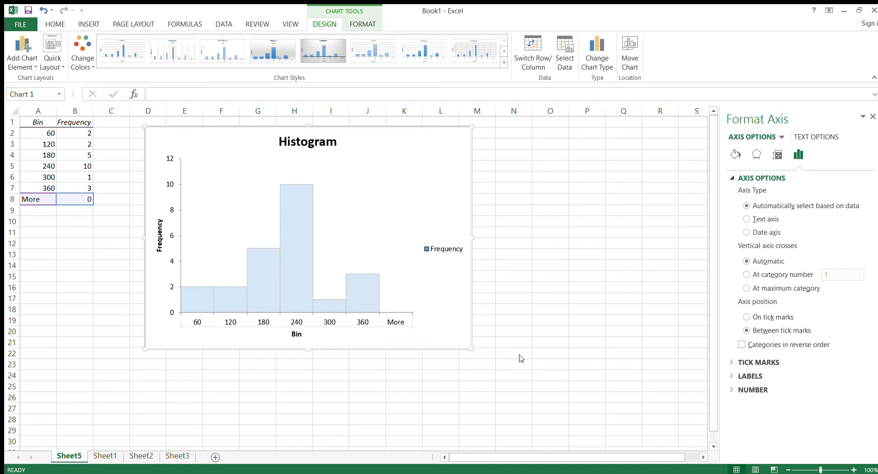
click(514, 408)
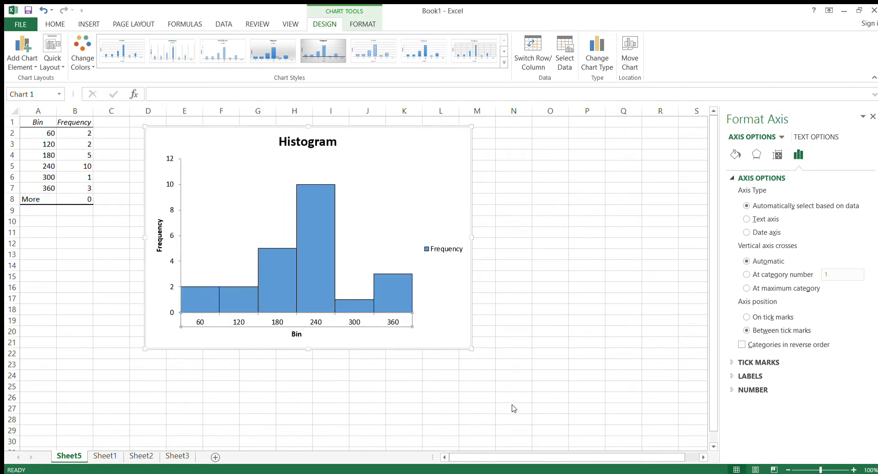
click(452, 397)
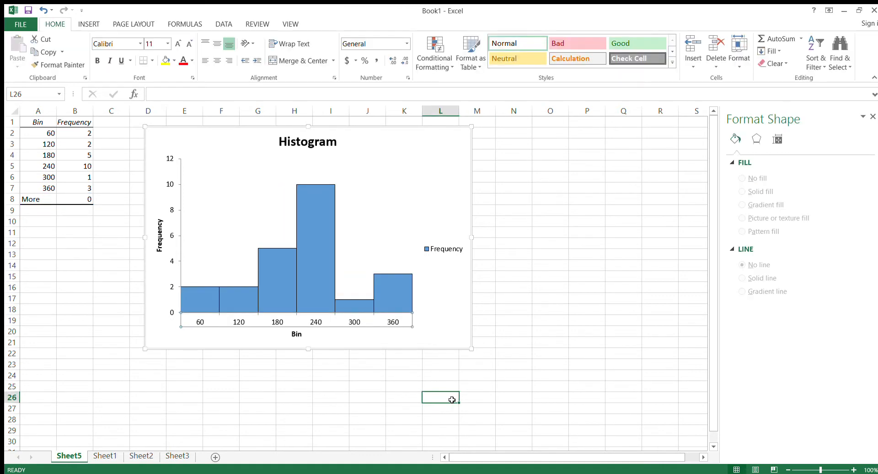
Change the histogram's horizontal axis title to "Time in Minute".
click(300, 337)
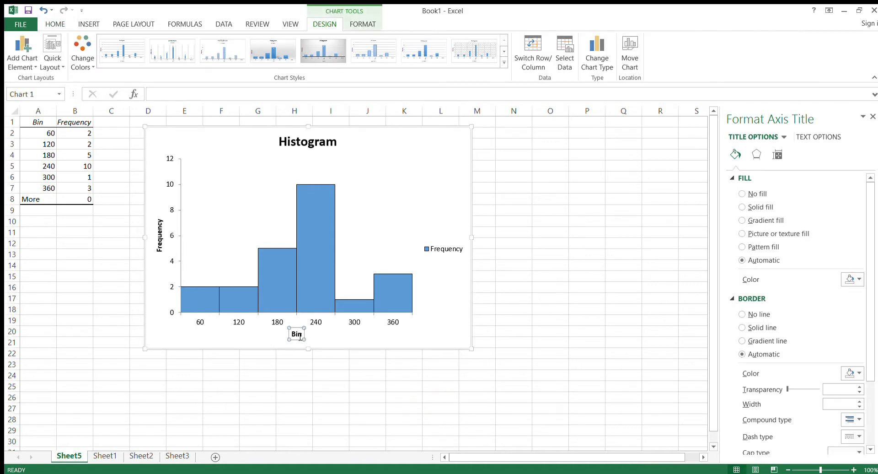
text(Time )
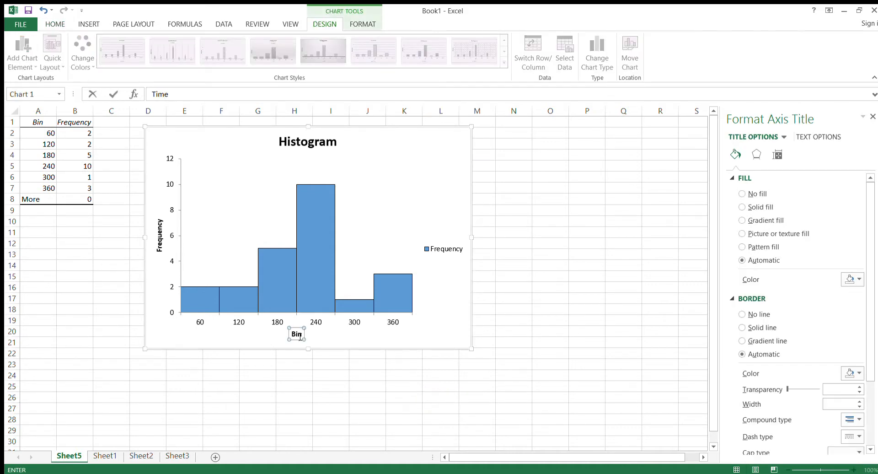
text(in Minute)
click(306, 347)
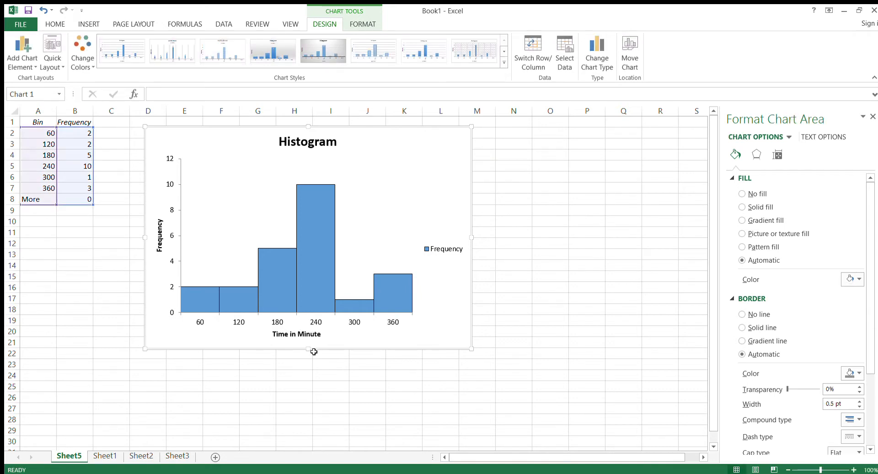
Change the chart title of the histogram to "Waiting Times" and deselect the chart.
click(160, 250)
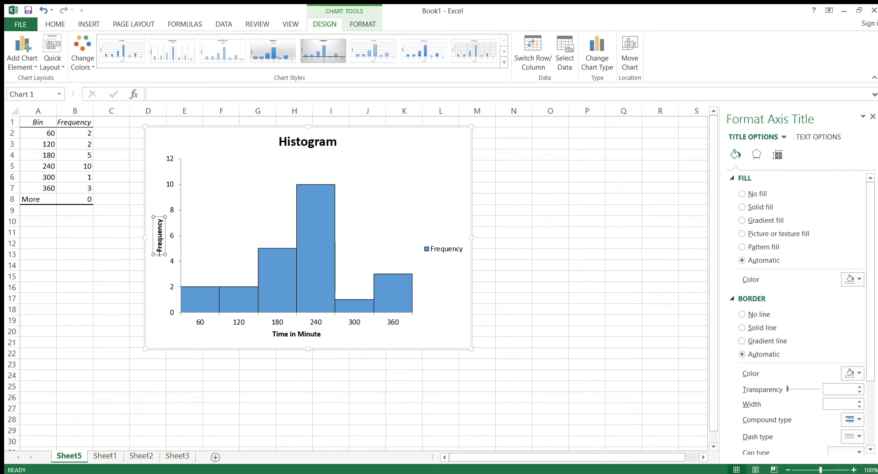
click(314, 146)
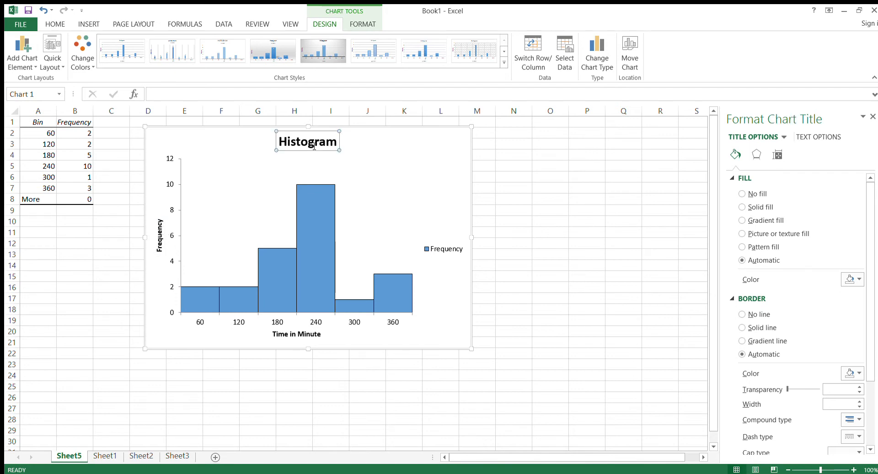
text(Waiting)
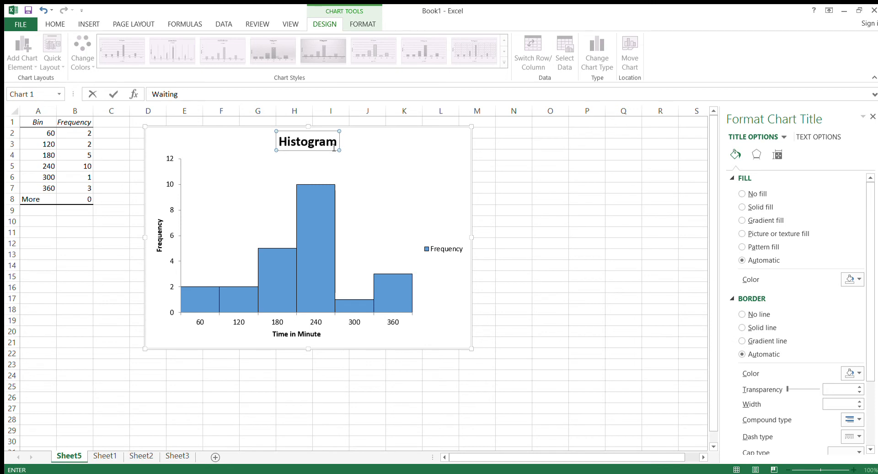
key(Return)
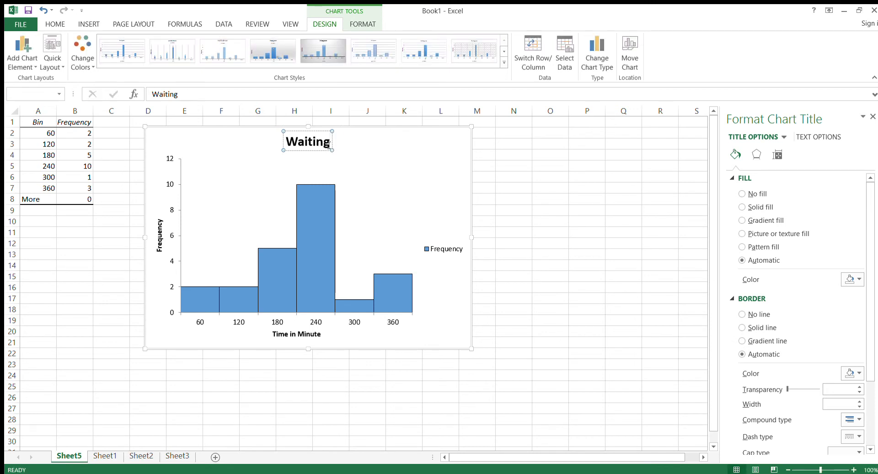
text(Times)
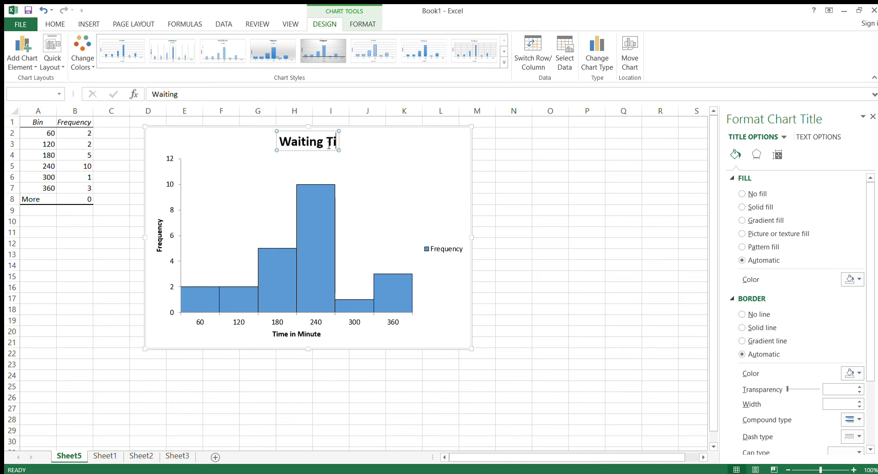
click(411, 188)
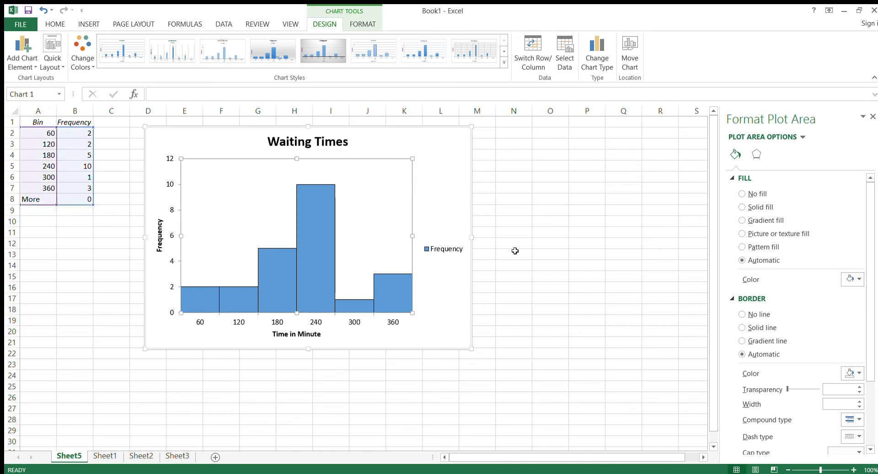
click(555, 286)
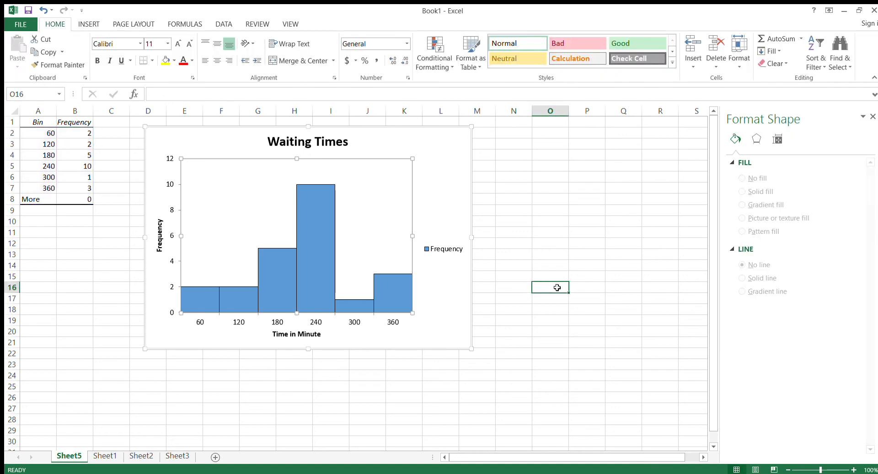